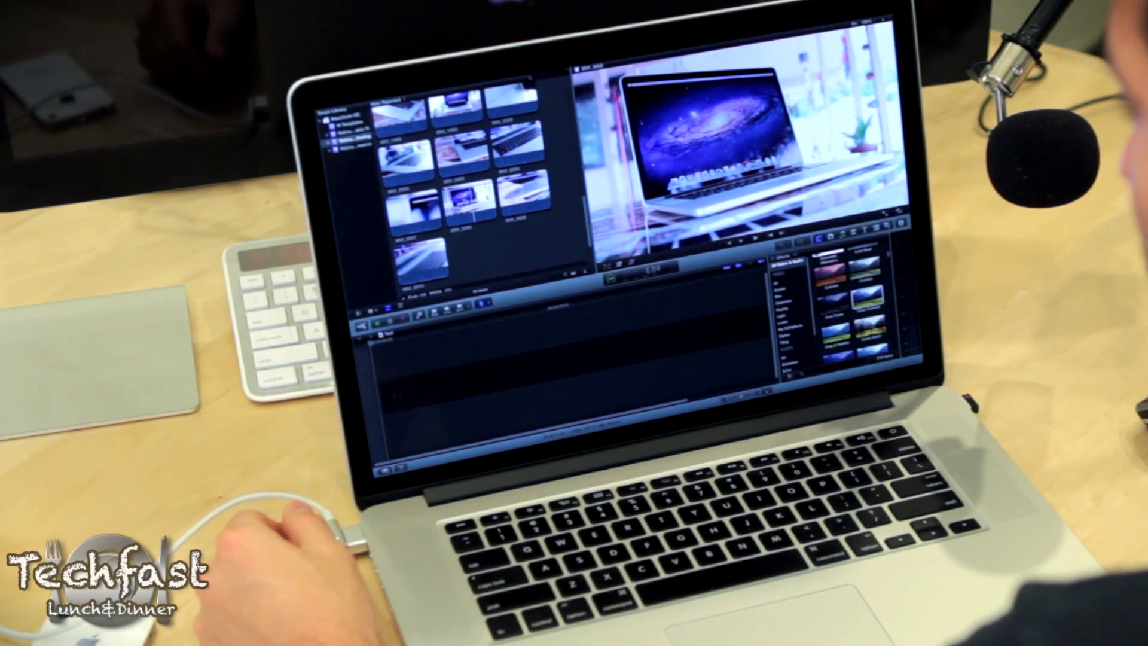
# Append the selected laptop clip to the timeline, fit it to view, and return to the start.
pyautogui.press('Down')
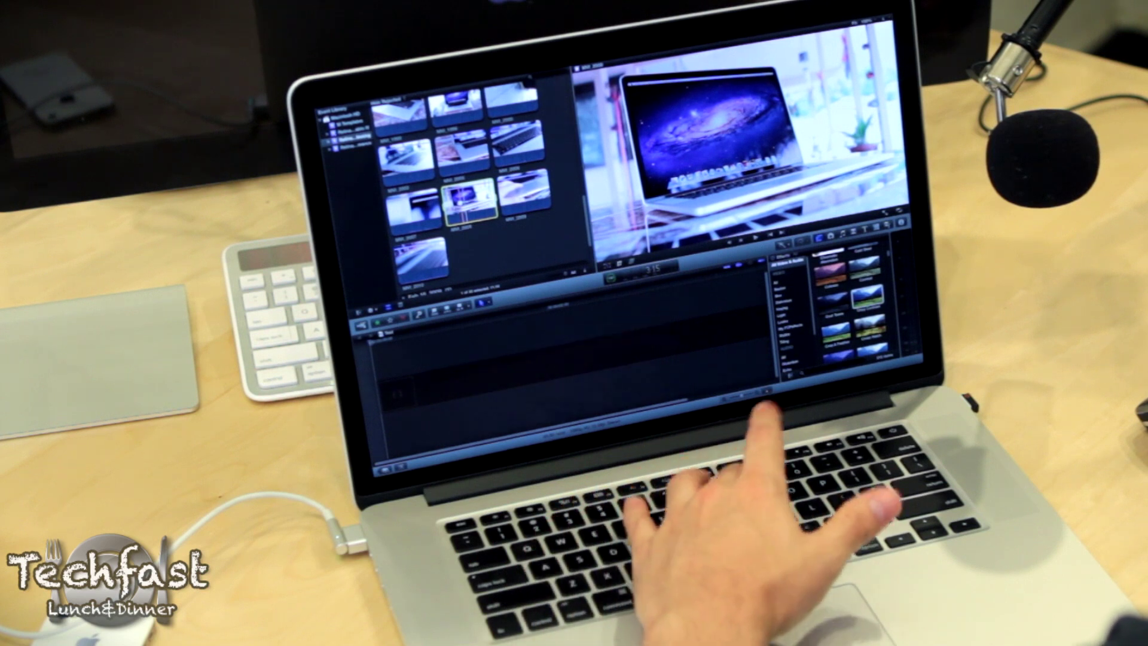
pyautogui.press('e')
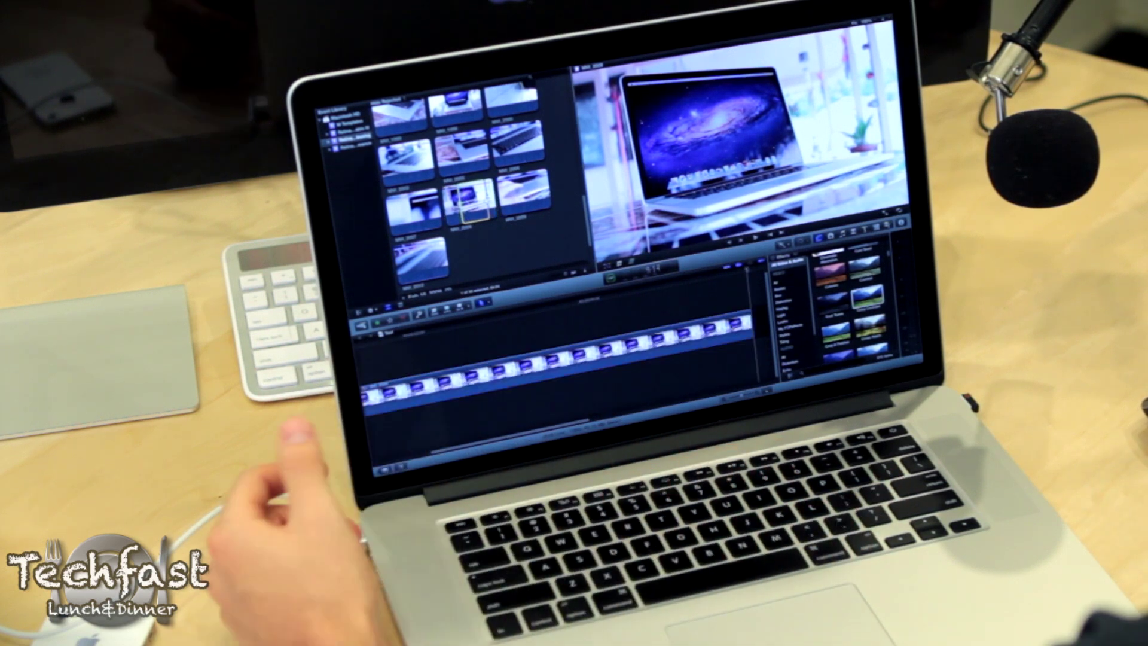
pyautogui.hotkey('shift', 'z')
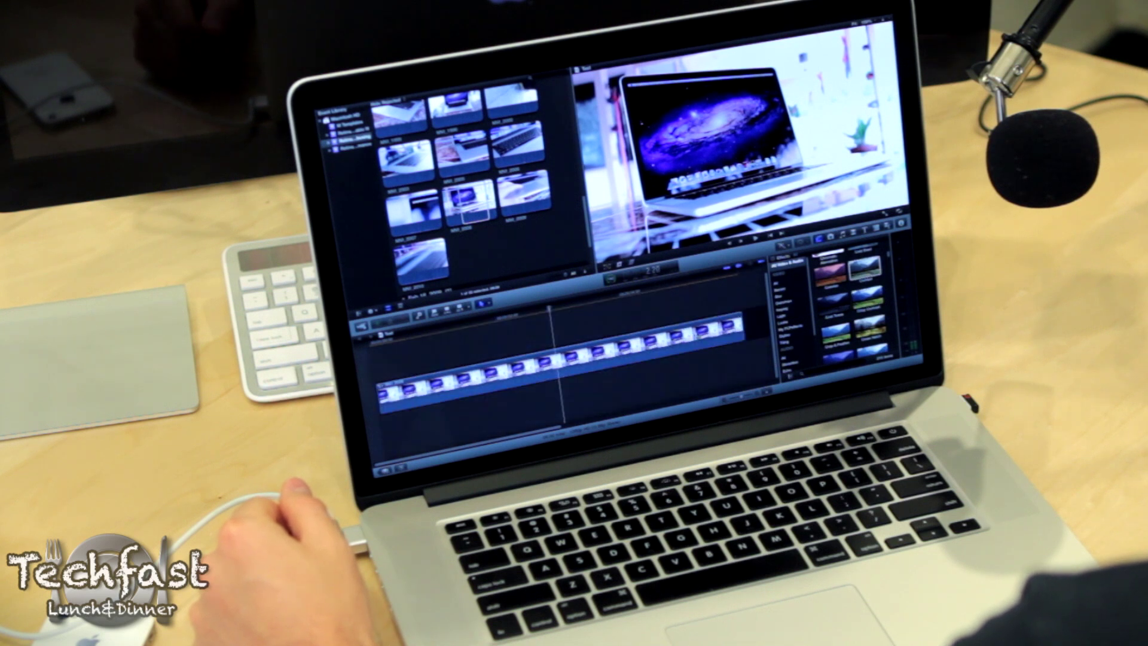
pyautogui.press('Home')
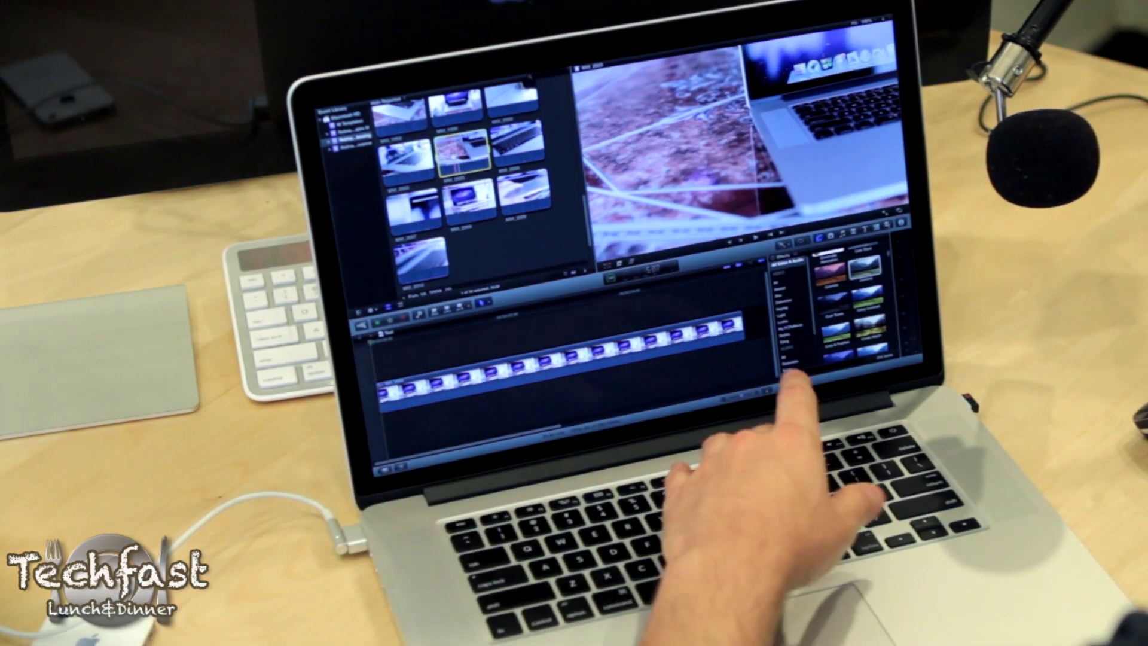
# Zoom in on the timeline clip and apply an edit from its context menu.
pyautogui.press('space')
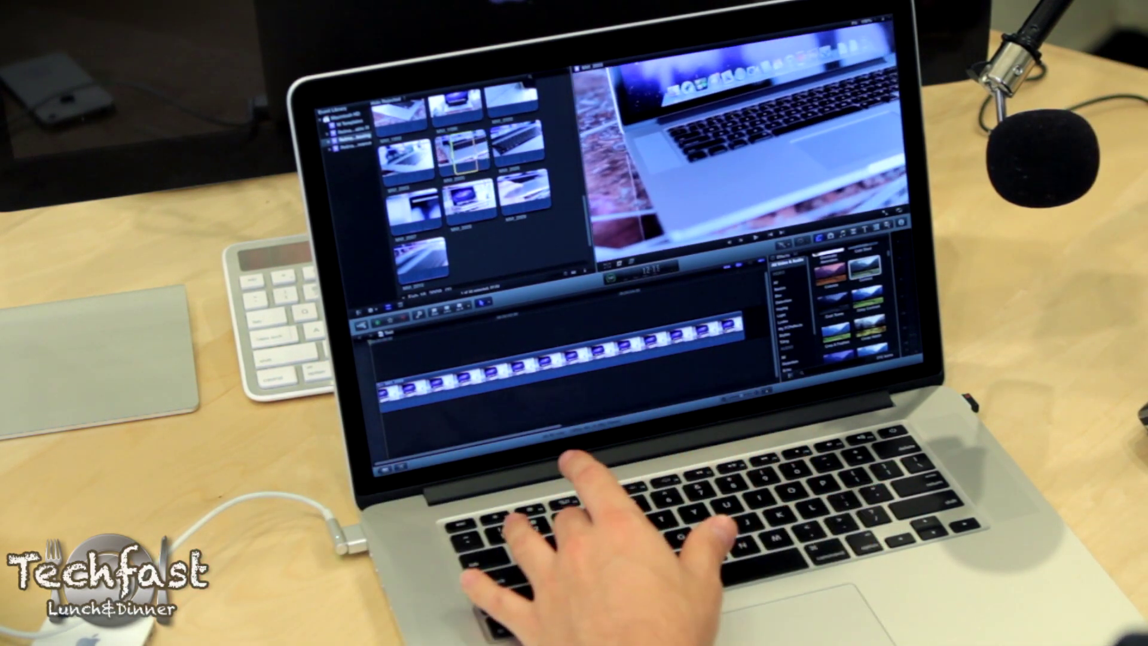
pyautogui.hotkey('shift', 'z')
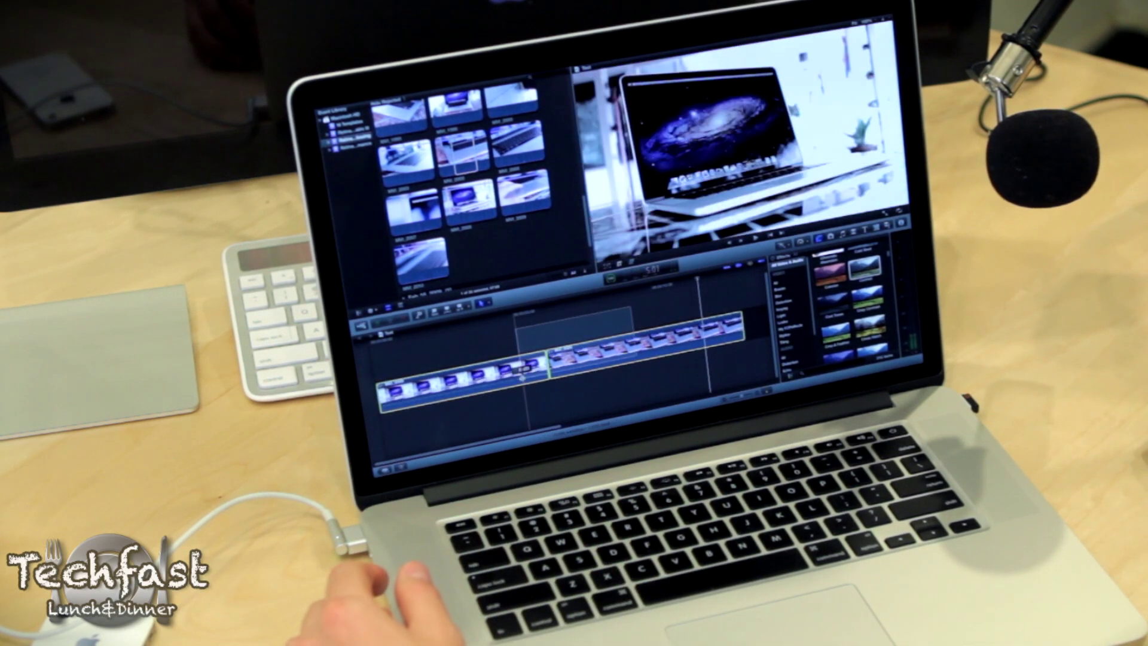
pyautogui.rightClick(523, 377)
pyautogui.click(538, 359)
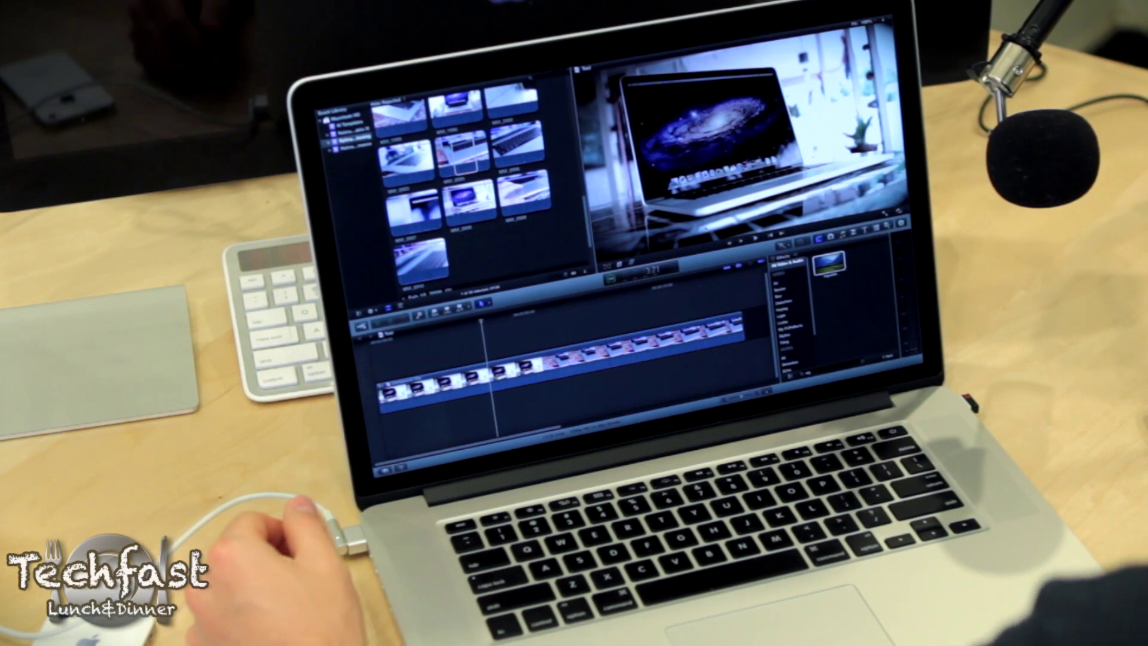
pyautogui.press('super+Tab')
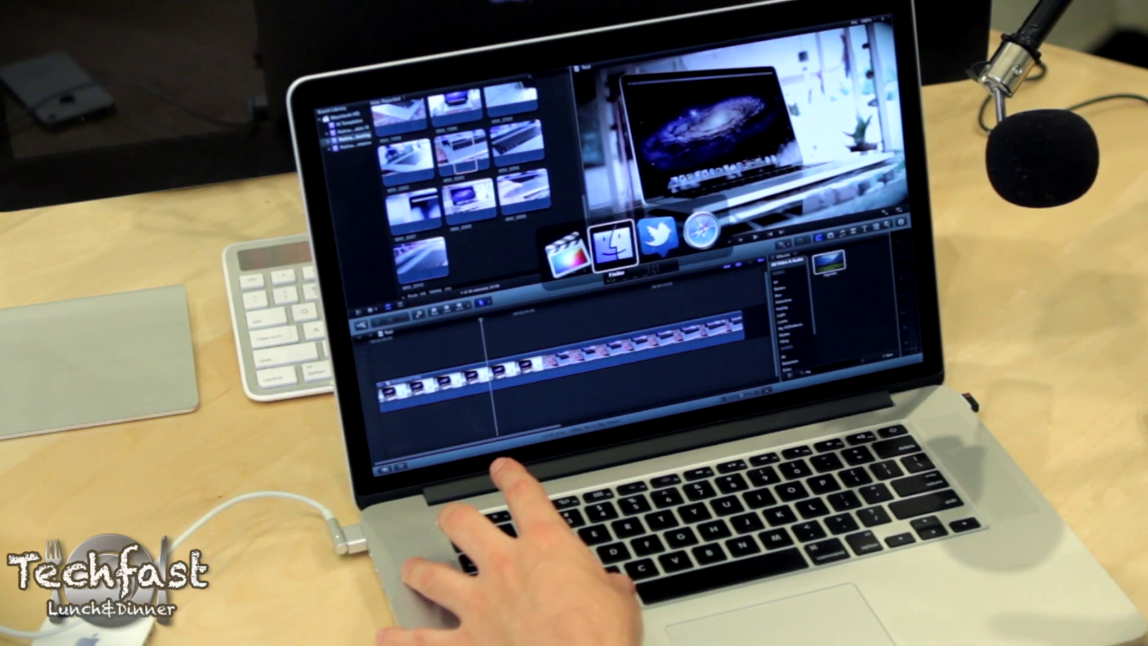
# Launch Cinebench from the Downloads folder and start its CPU render test.
pyautogui.press('super+Tab')
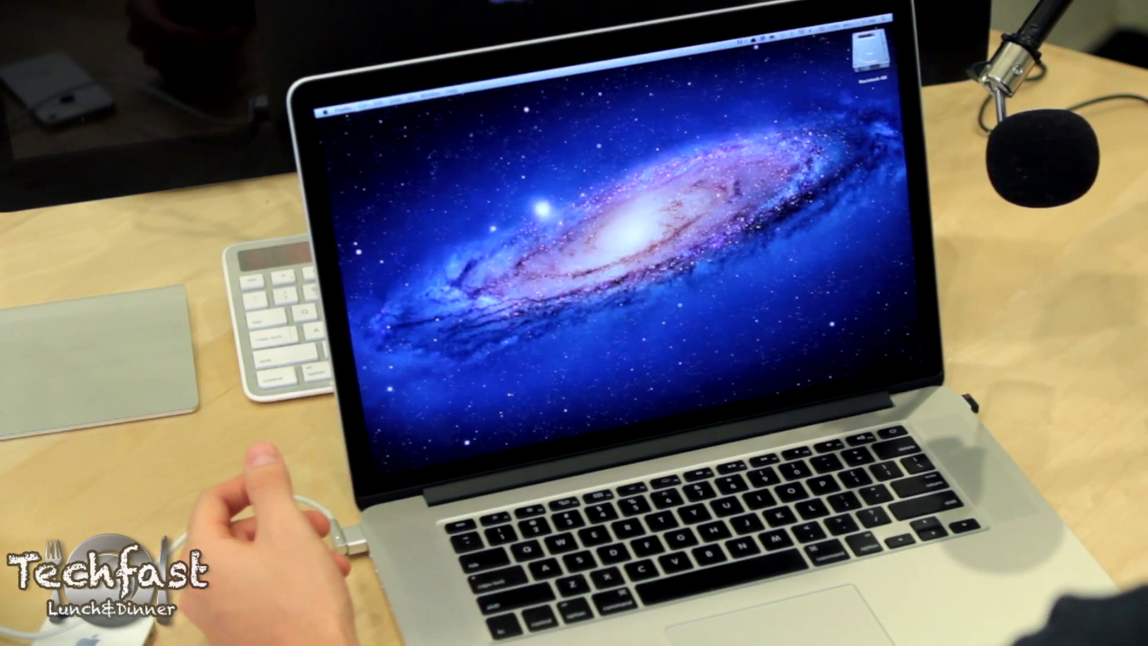
pyautogui.hotkey('ctrl', 'alt', 'd')
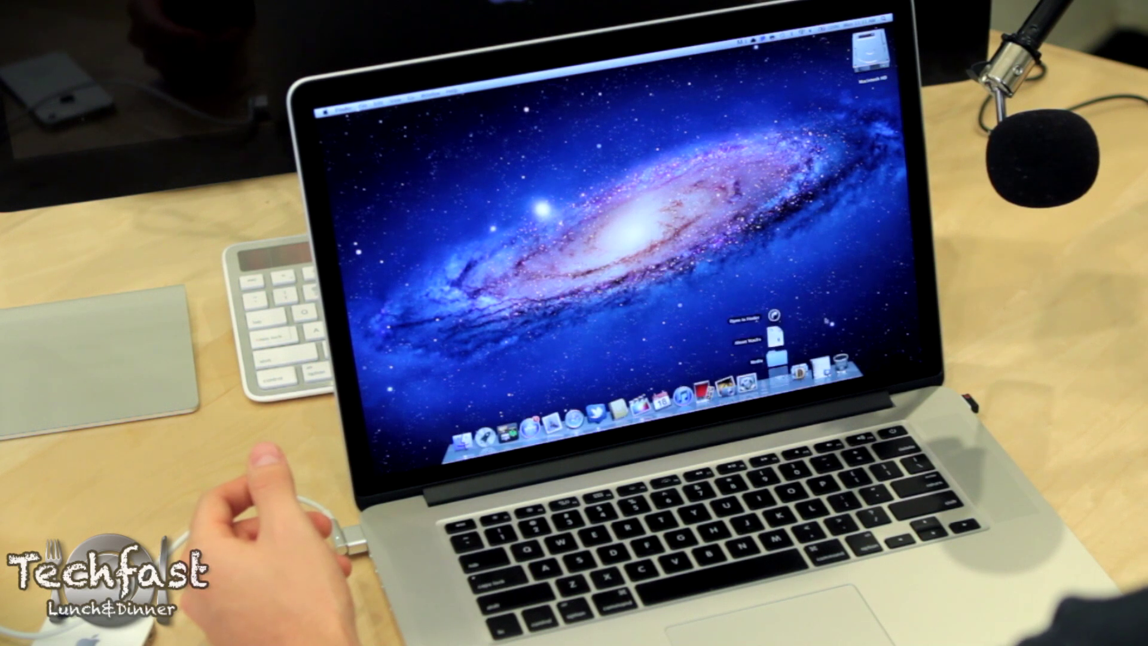
pyautogui.click(817, 370)
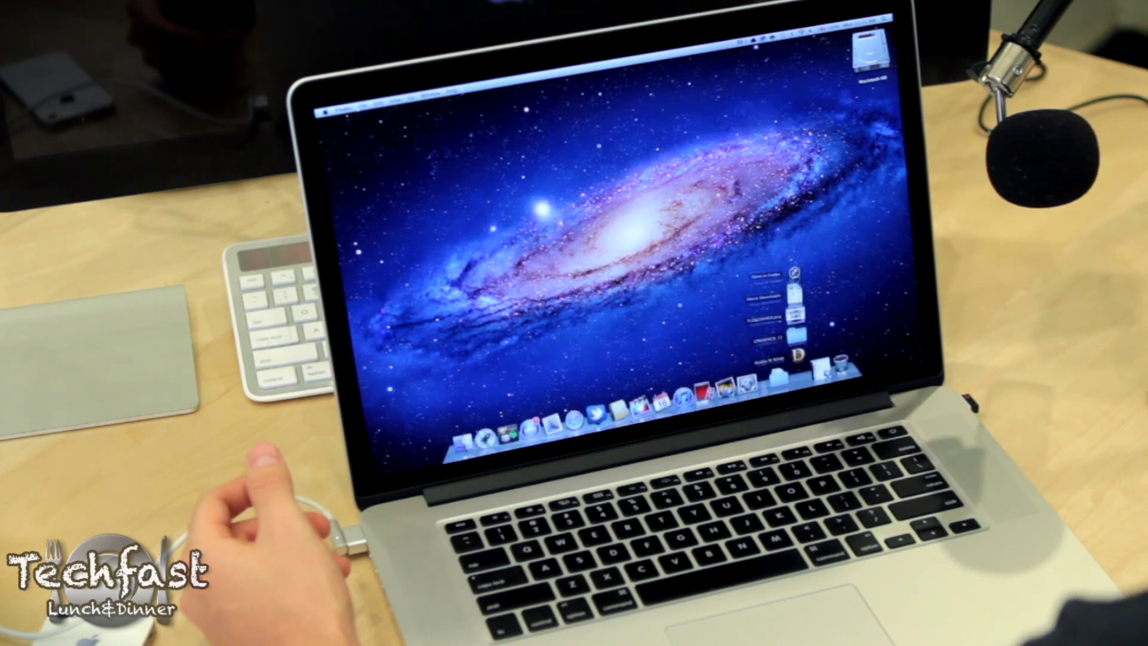
pyautogui.click(765, 280)
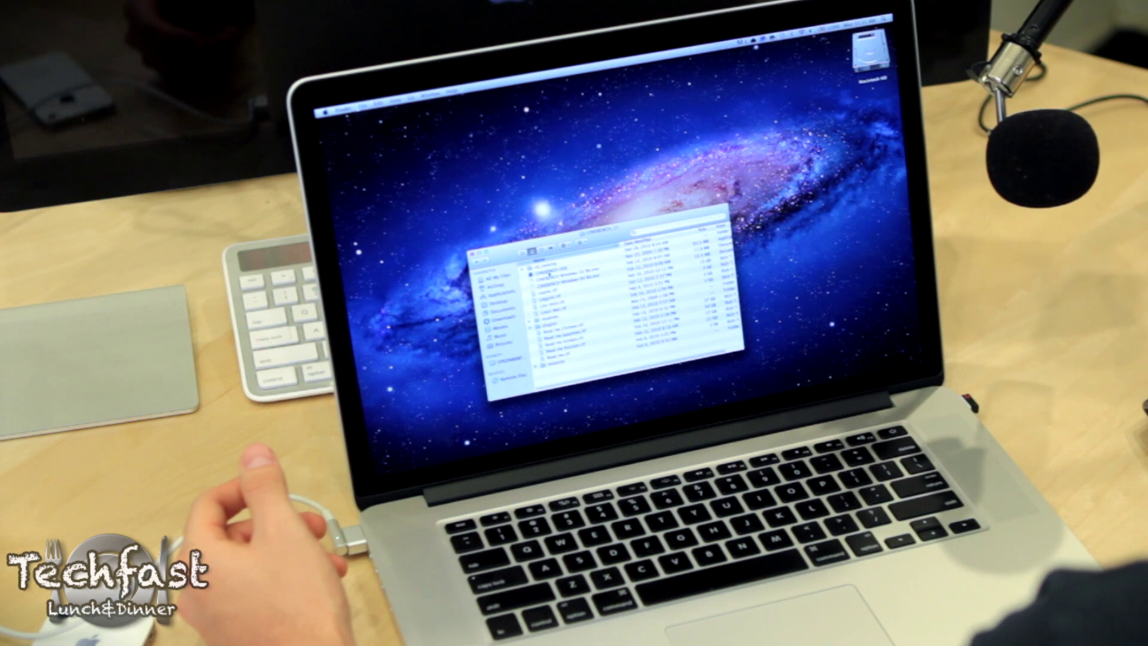
pyautogui.doubleClick(544, 271)
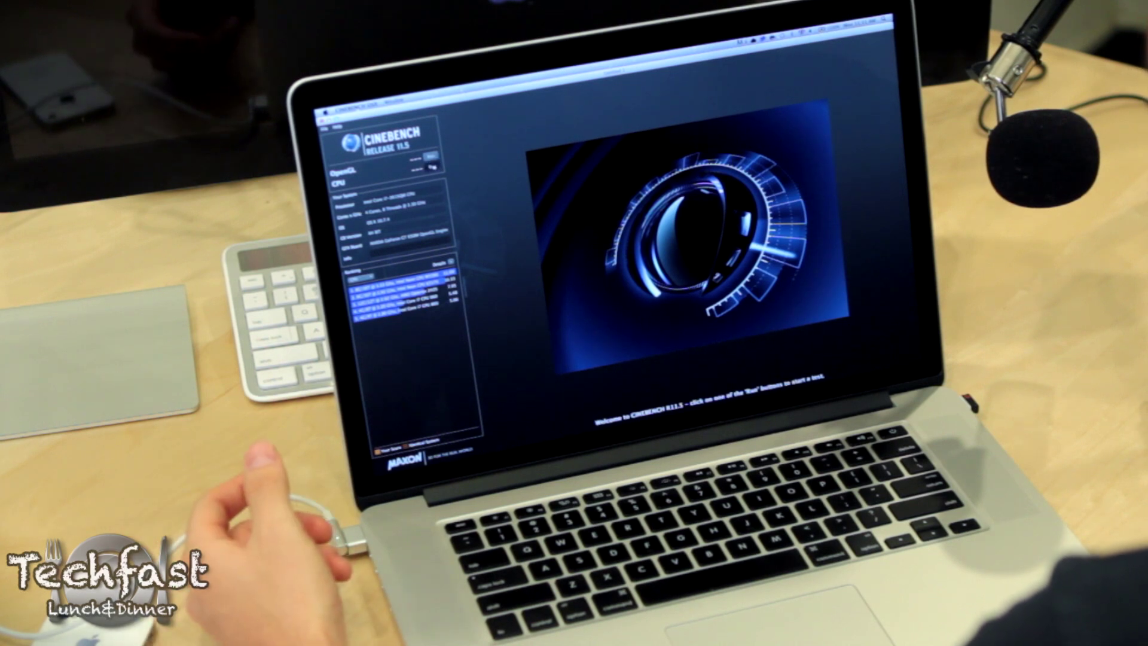
pyautogui.click(432, 166)
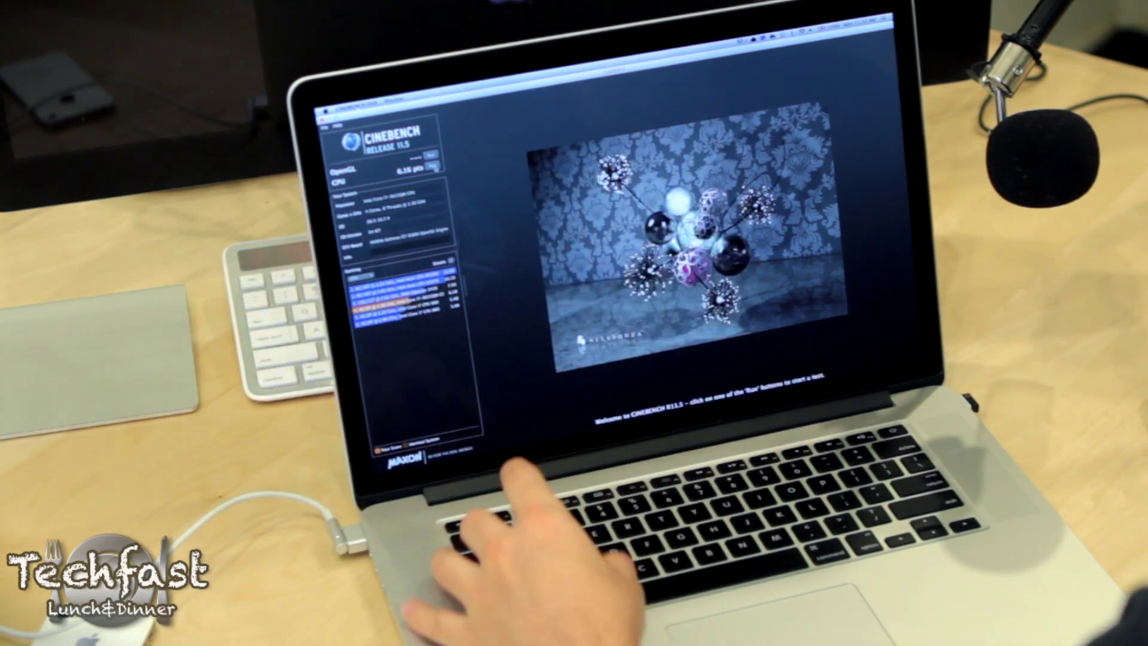
# Back in Final Cut Pro X, play through the edited clips and open Share > Master File (Cmd+E).
pyautogui.press('super+Tab')
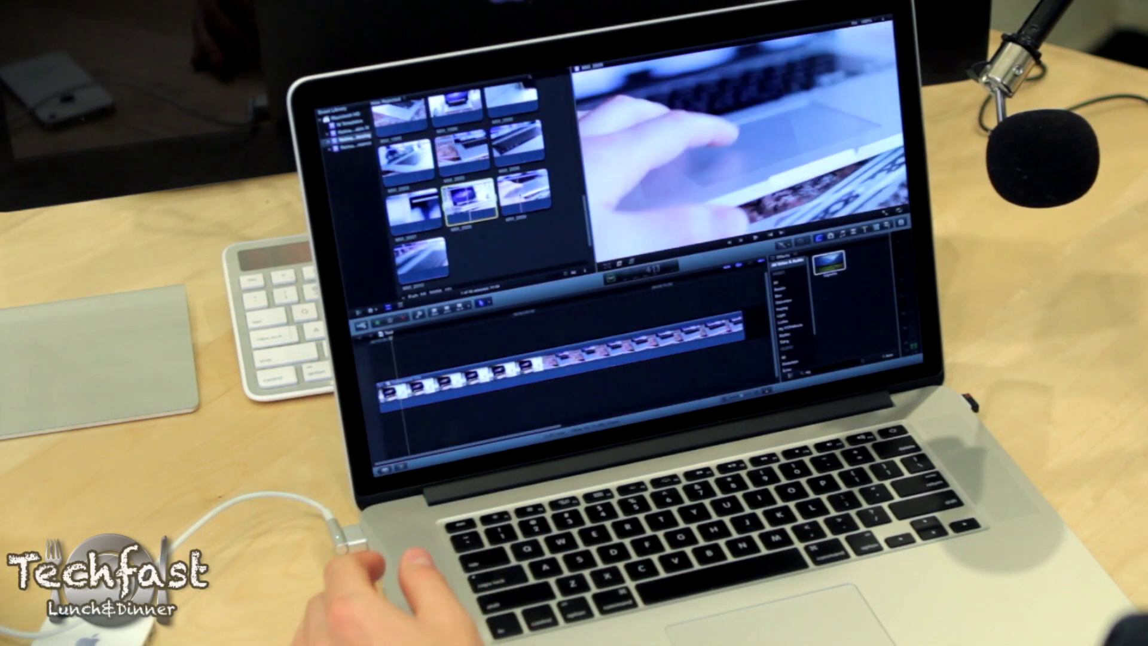
pyautogui.press('Down')
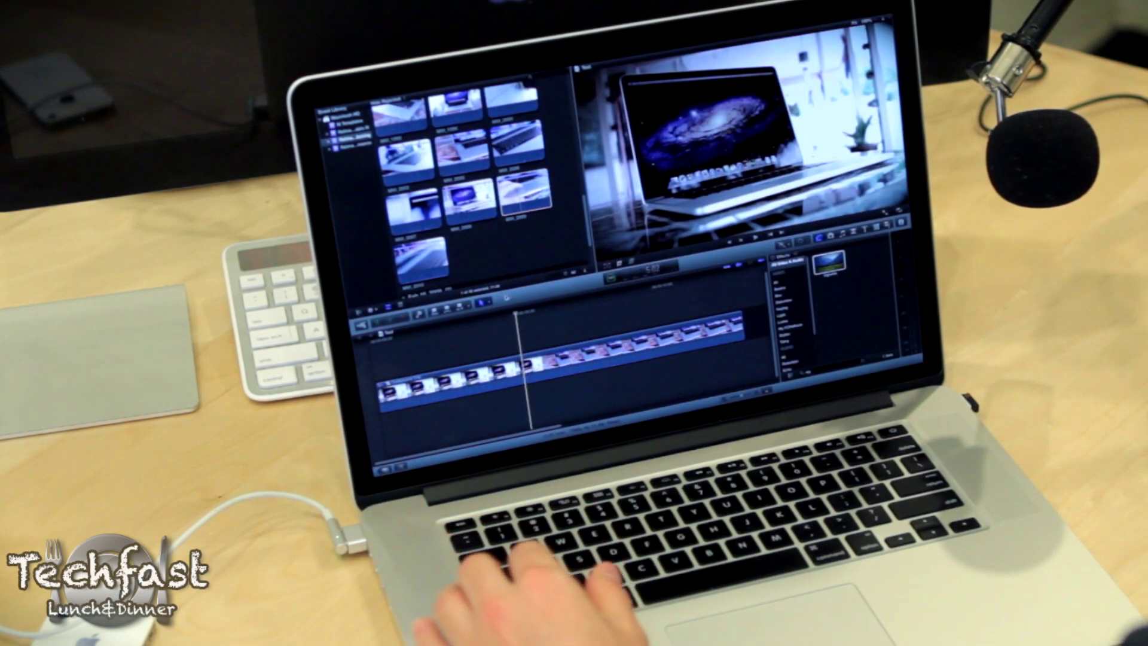
pyautogui.press('space')
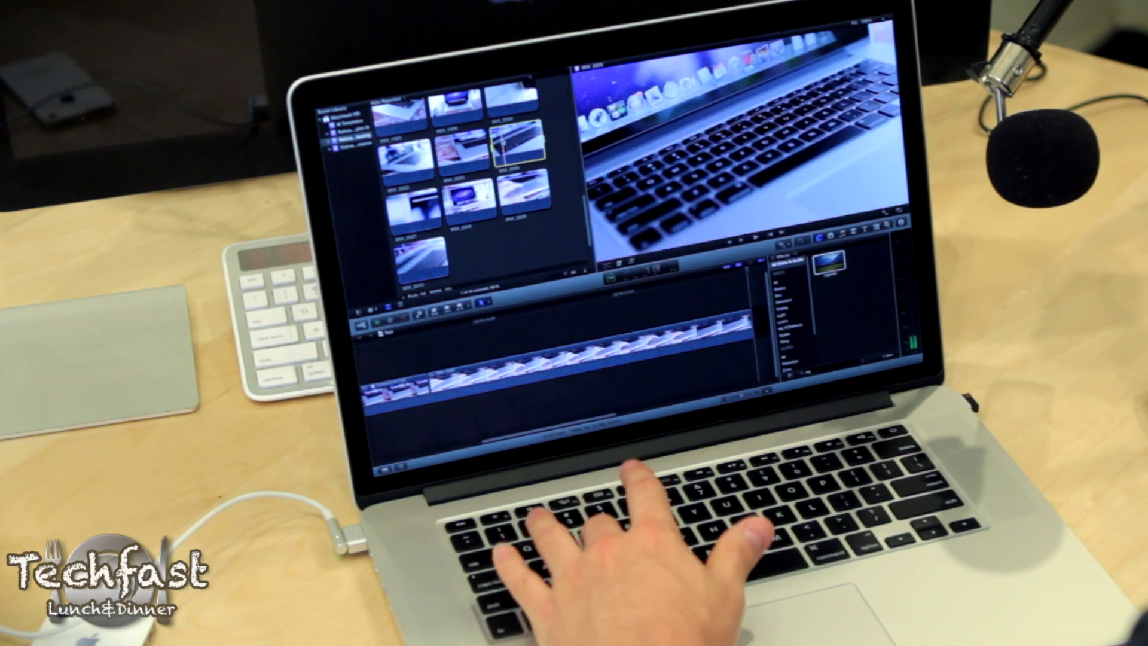
pyautogui.press('Down')
pyautogui.press('Down')
pyautogui.press('Down')
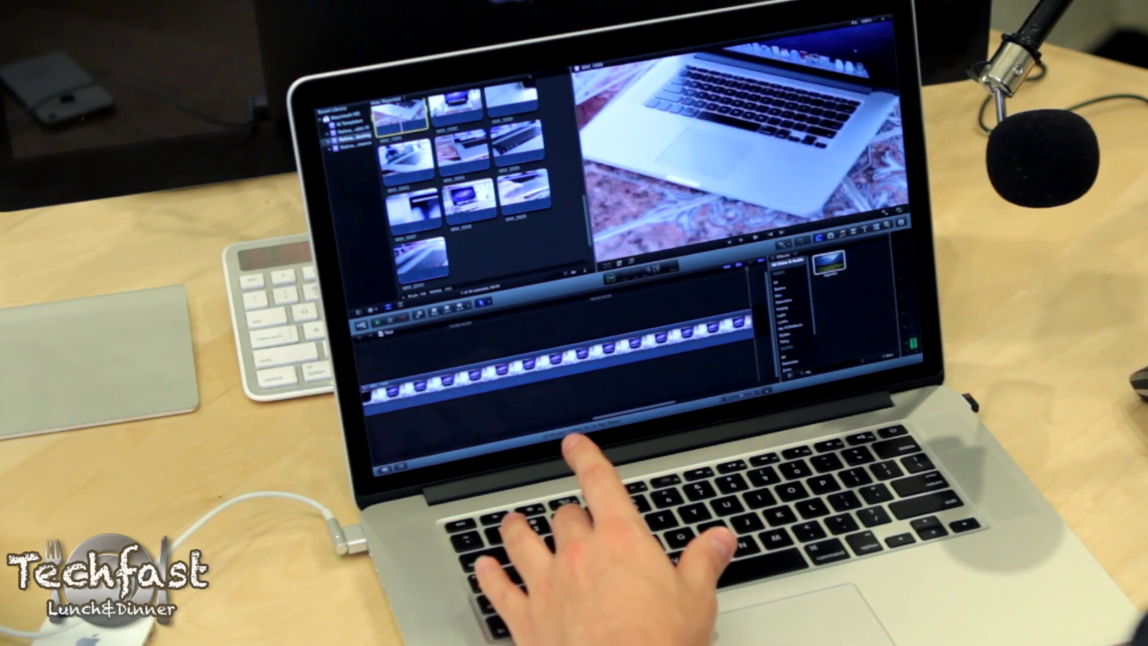
pyautogui.press('Down')
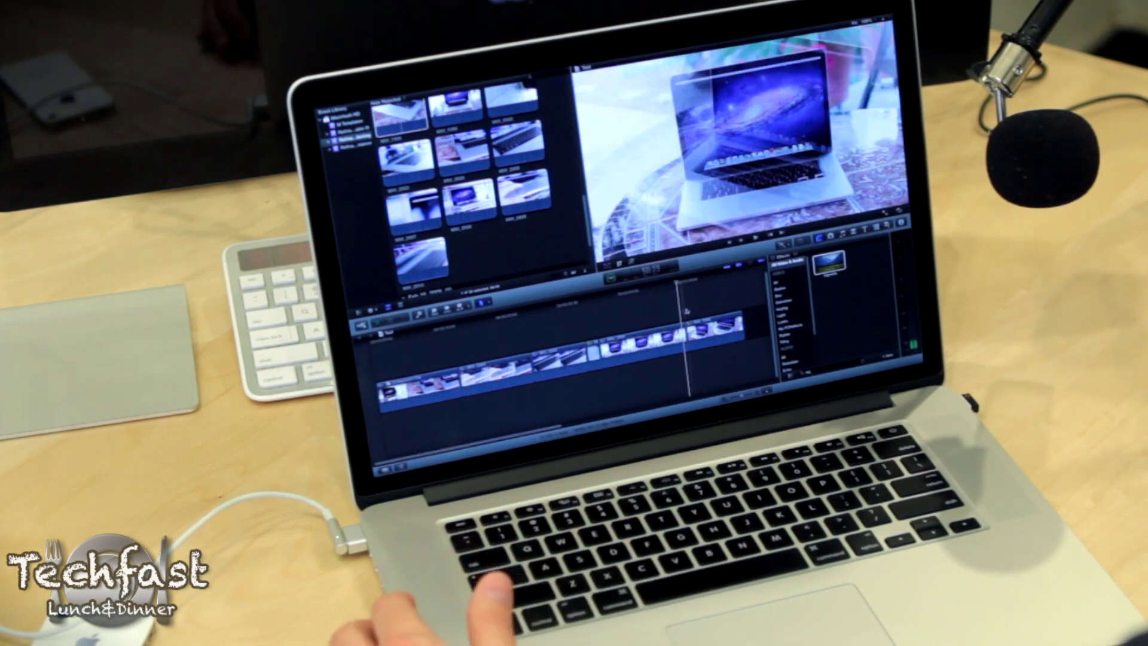
pyautogui.press('Down')
pyautogui.press('Down')
pyautogui.press('Down')
pyautogui.press('Down')
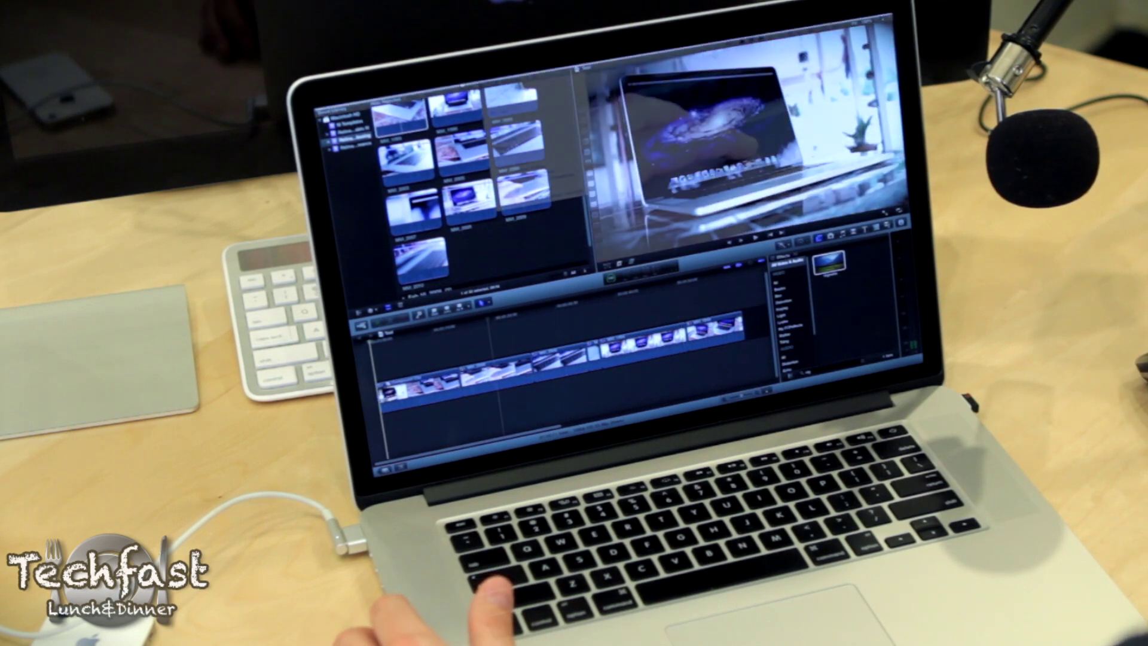
pyautogui.press('super+e')
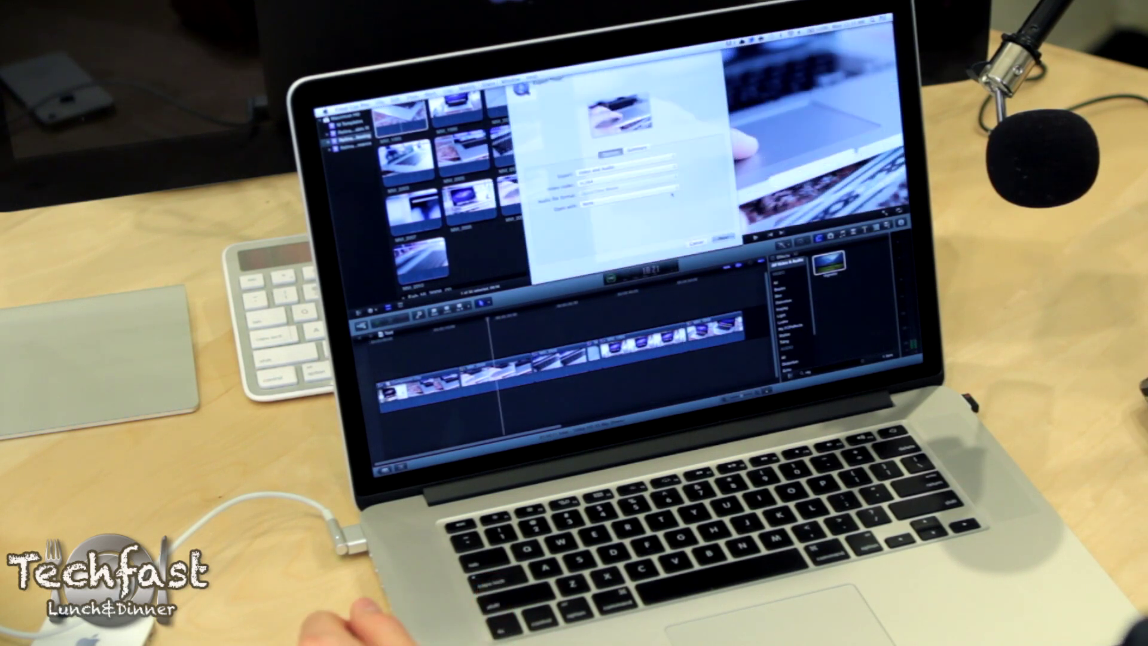
# Accept the Master File settings and save to a destination to begin the export.
pyautogui.press('Return')
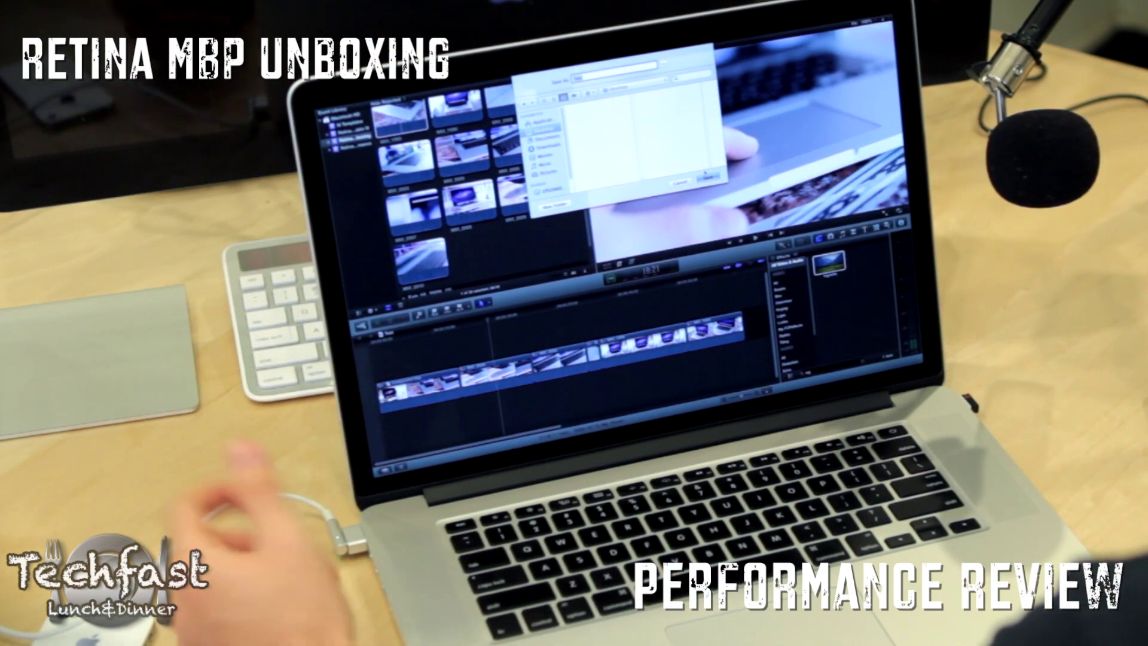
pyautogui.press('Return')
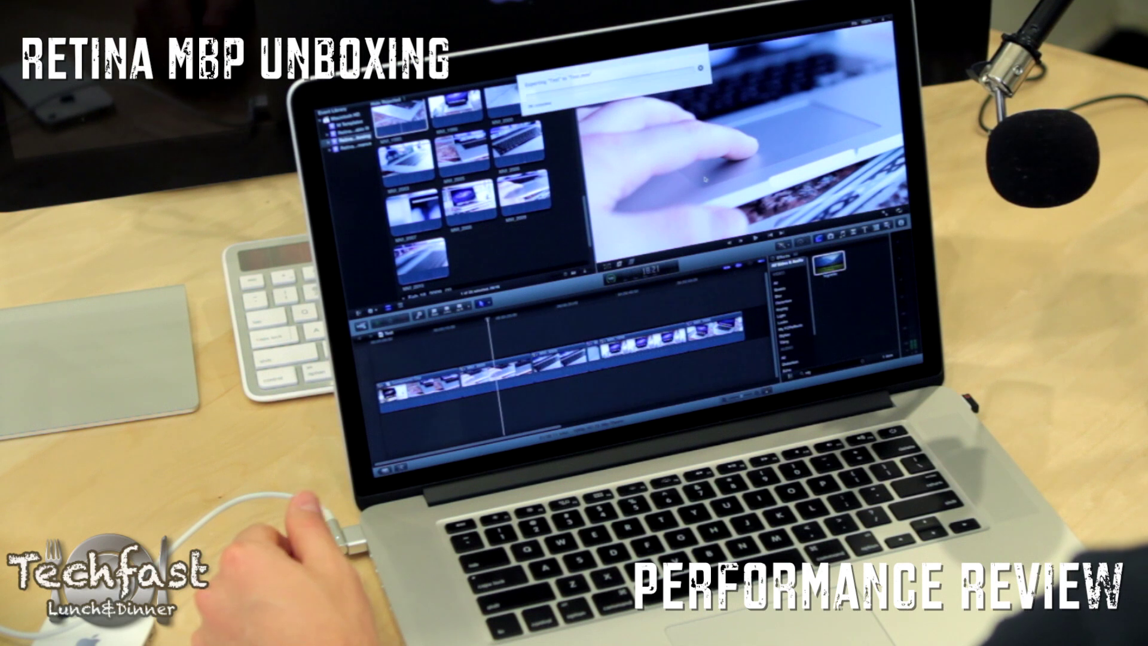